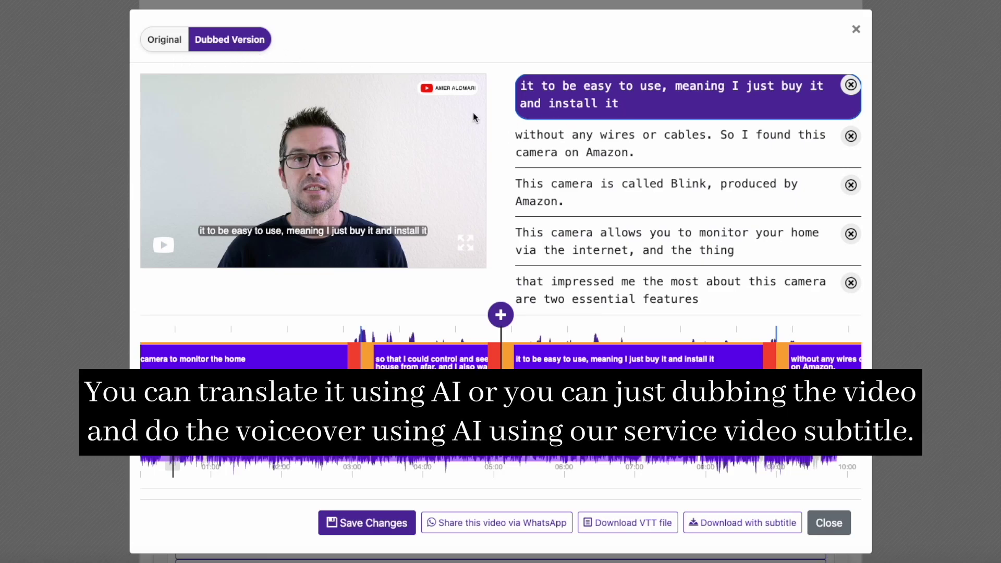
Seek the dubbed video to the 'monitor your home' subtitle line, then to later lines
left_click(584, 235)
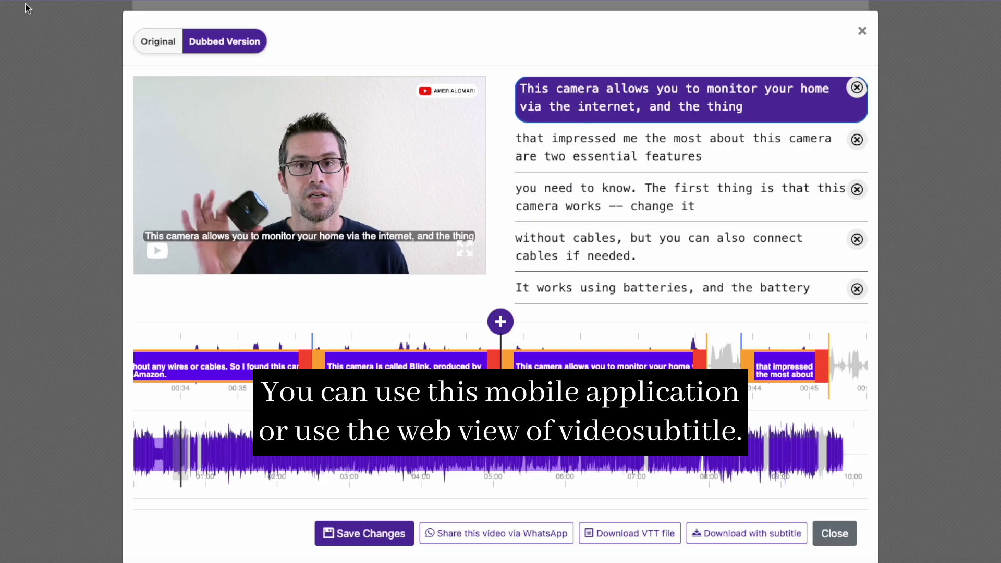
left_click(591, 230)
left_click(571, 261)
left_click(611, 243)
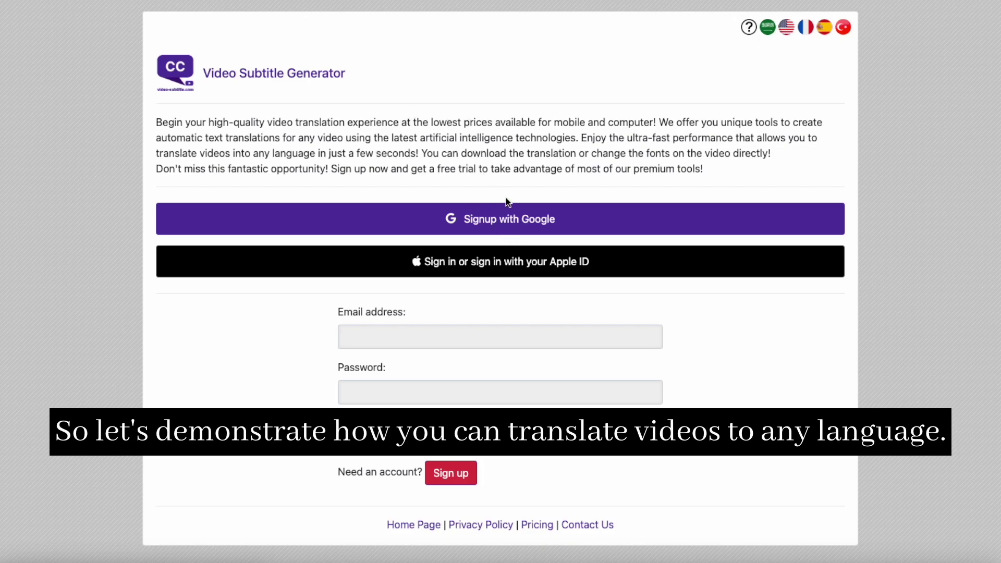
Sign in with Google, start subtitle creation for the Blink video, and enable AI dubbing
left_click(438, 219)
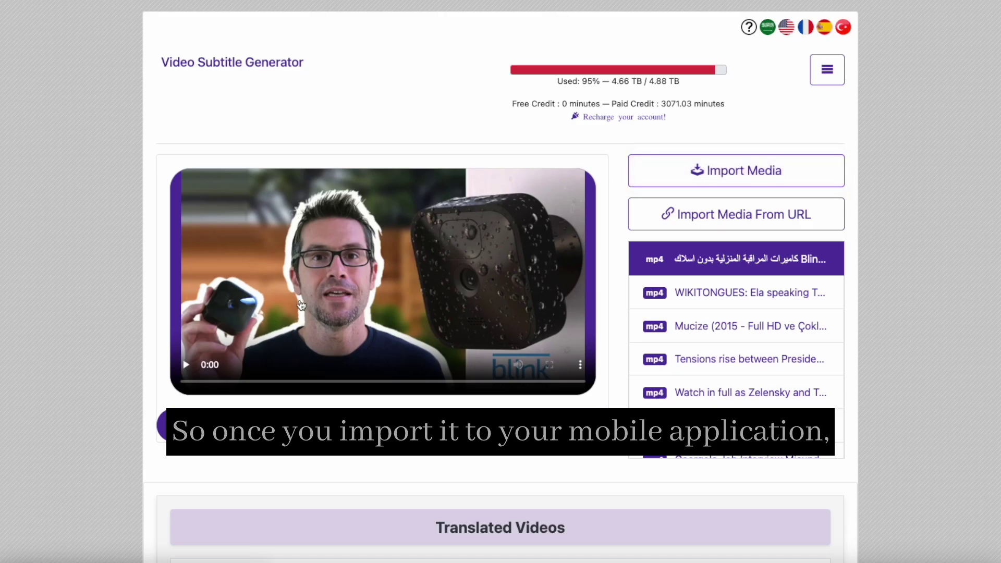
scroll(308, 370, "down", 1)
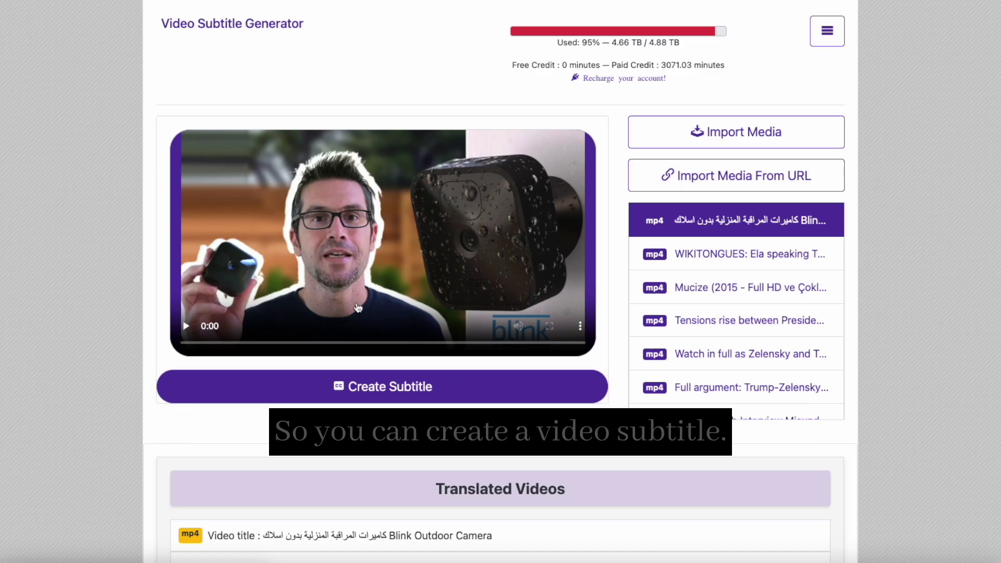
left_click(301, 384)
left_click(578, 127)
left_click(443, 184)
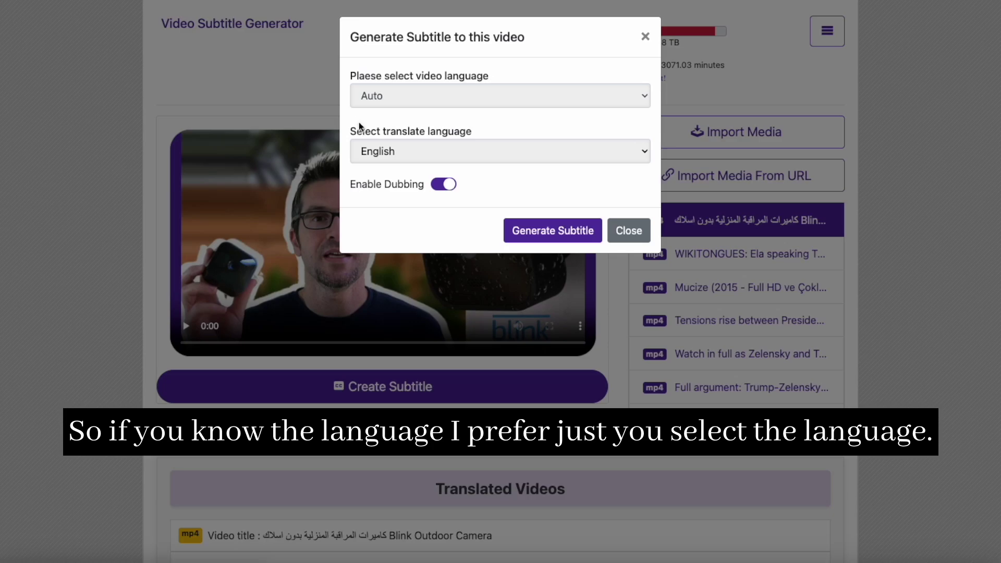
left_click(374, 98)
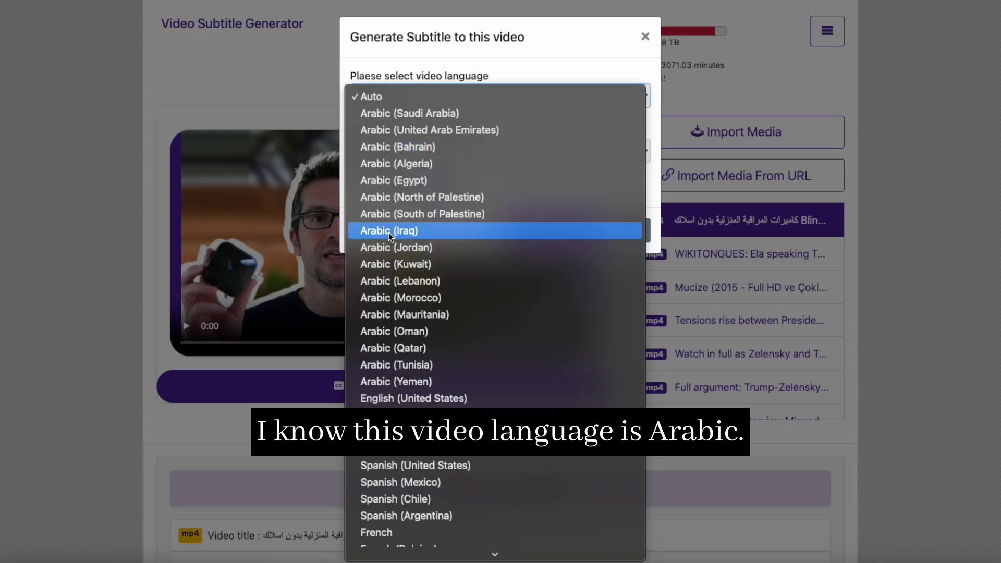
left_click(422, 249)
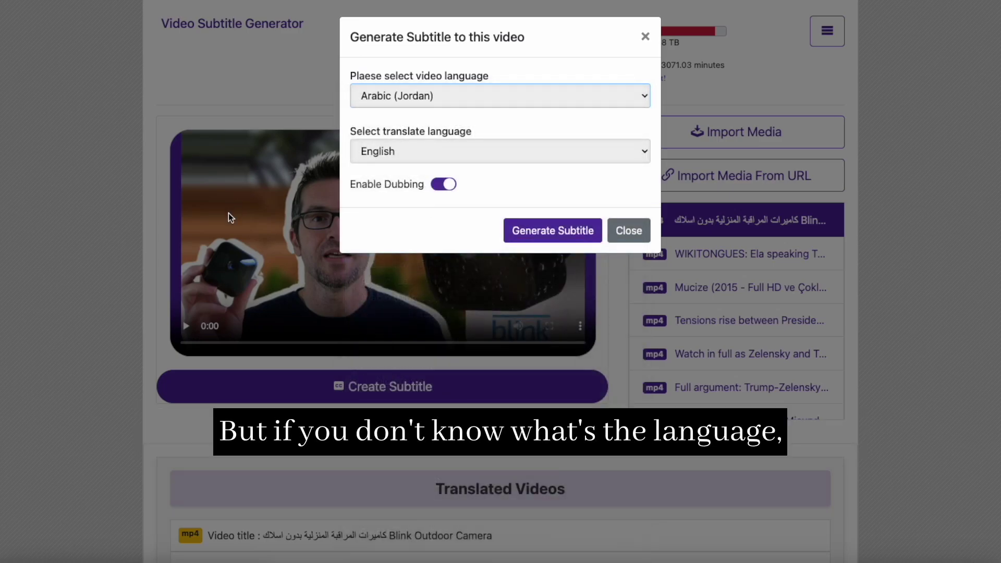
left_click(364, 100)
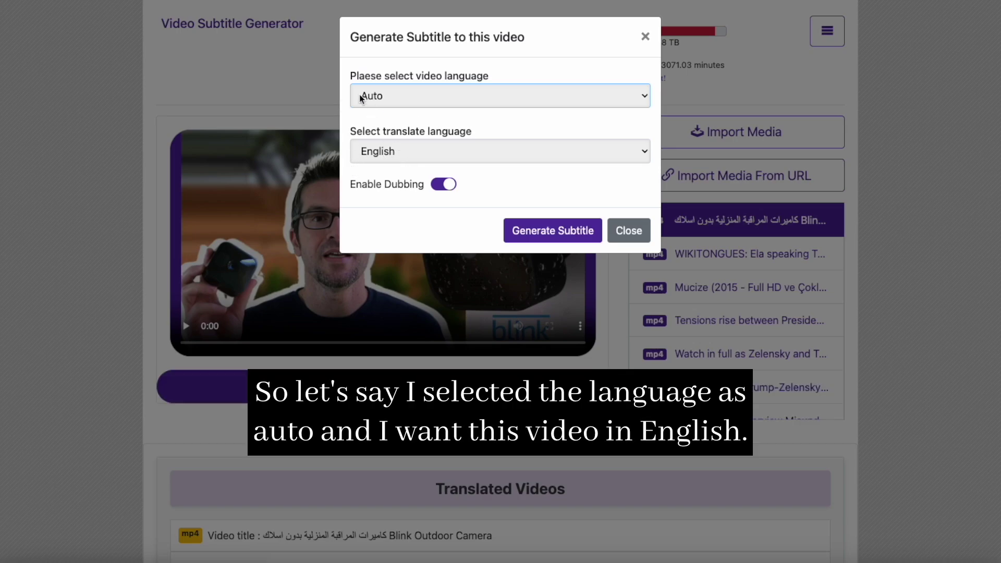
left_click(374, 94)
left_click(373, 92)
left_click(396, 149)
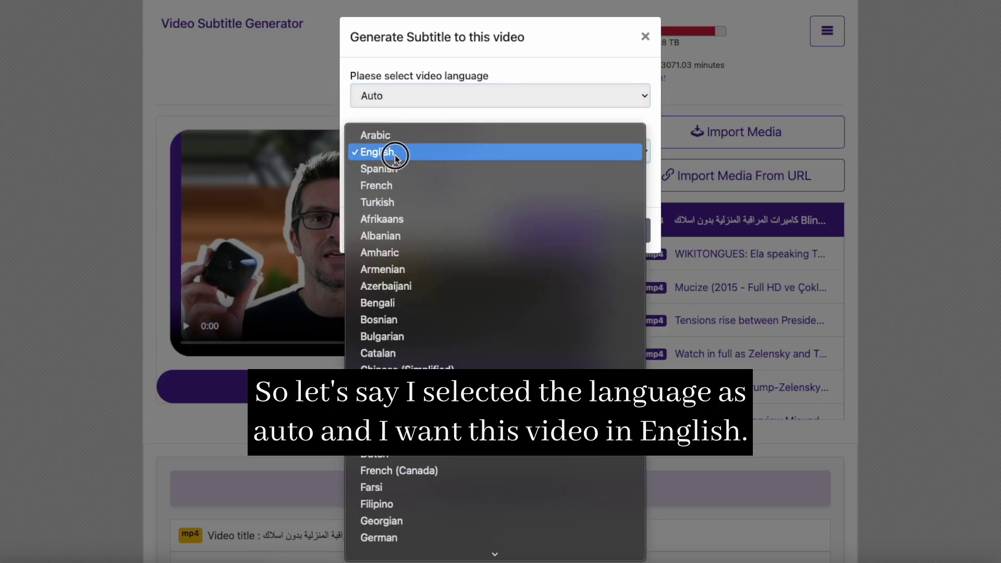
left_click(396, 151)
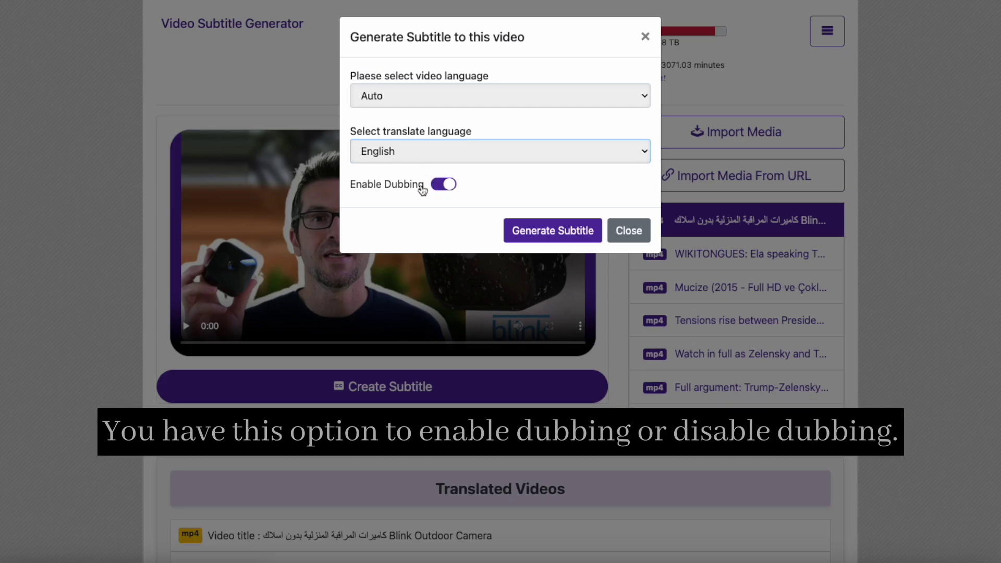
left_click(447, 186)
left_click(451, 187)
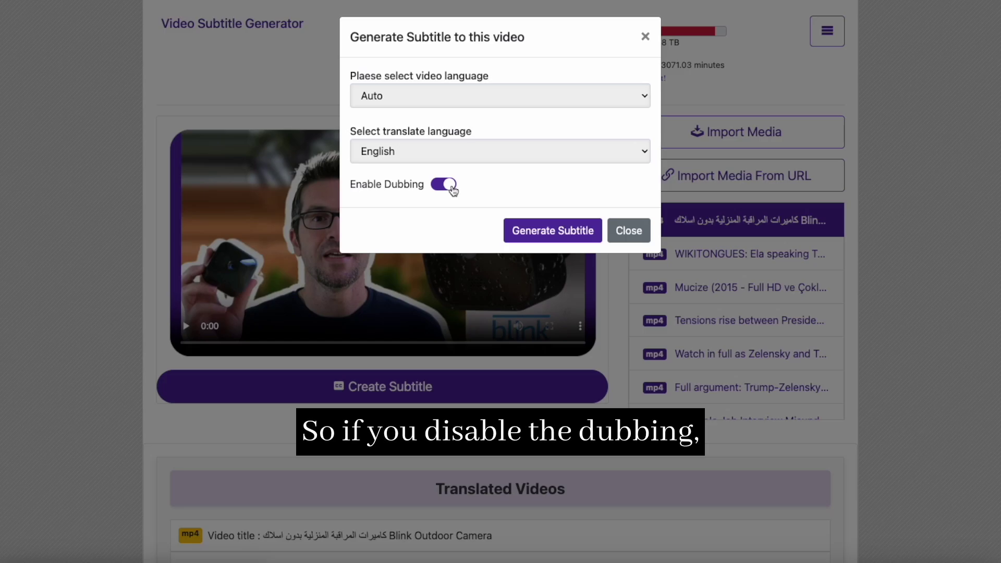
left_click(451, 186)
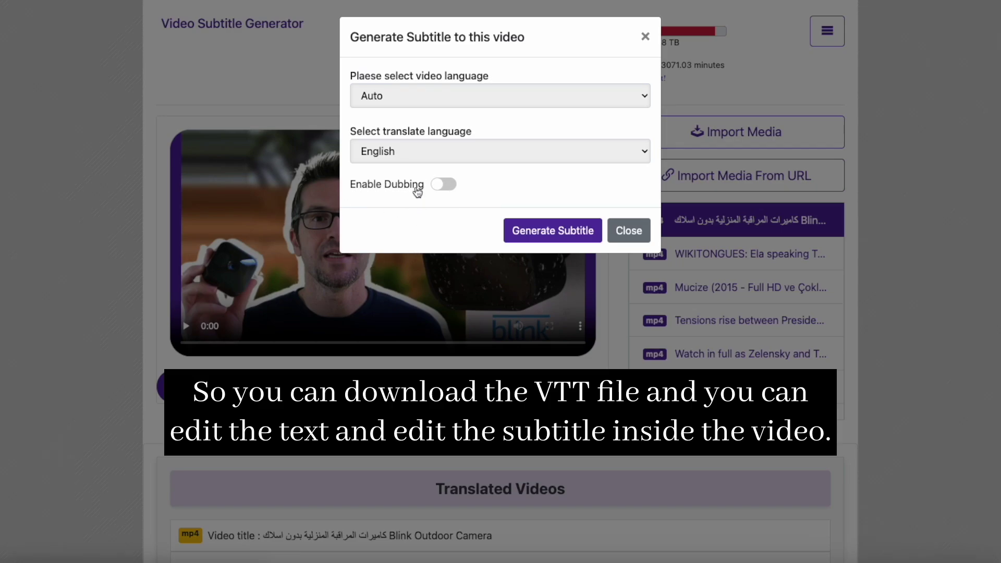
left_click(440, 185)
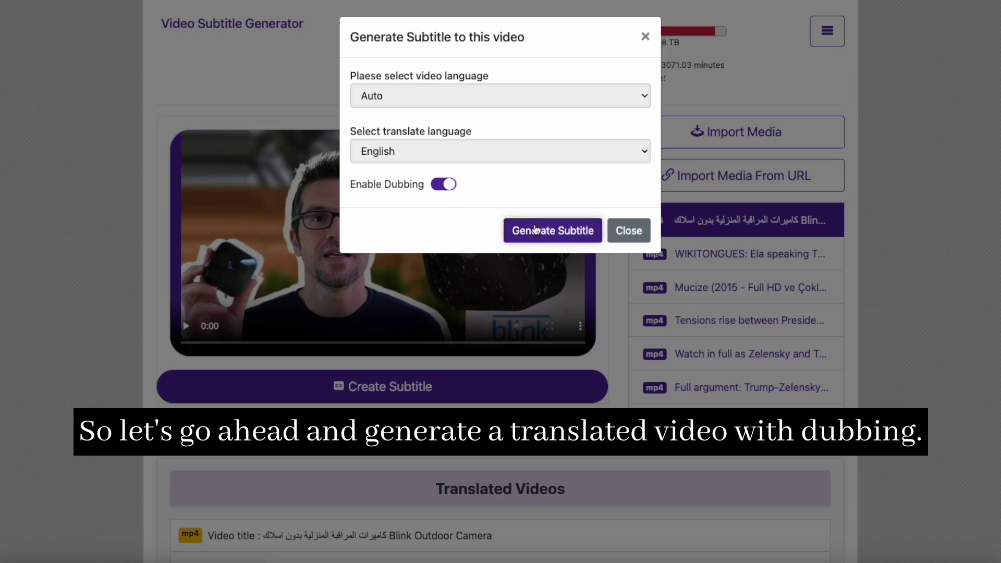
Generate English dubbed subtitles and compare the Original with the Dubbed Version
left_click(552, 231)
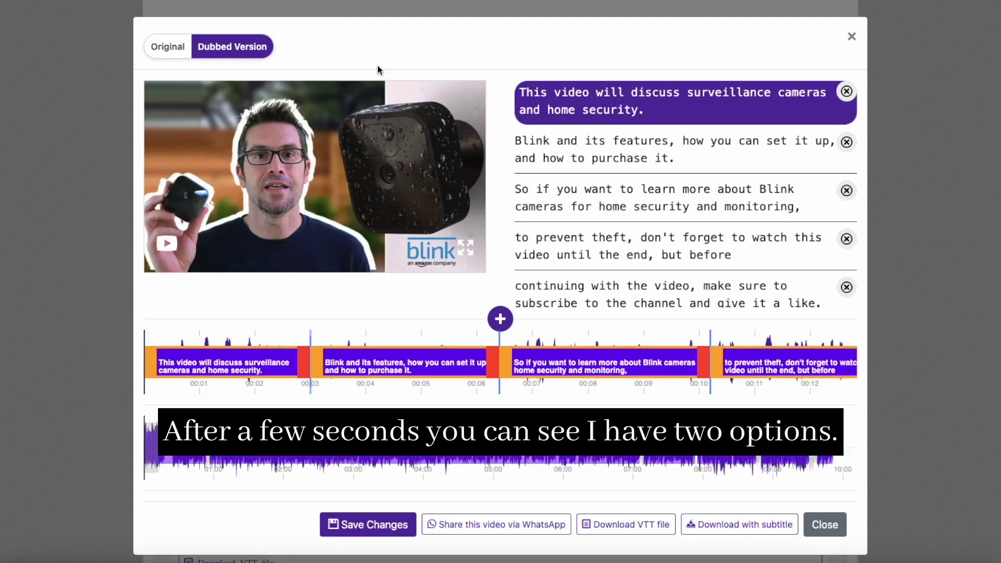
left_click(167, 50)
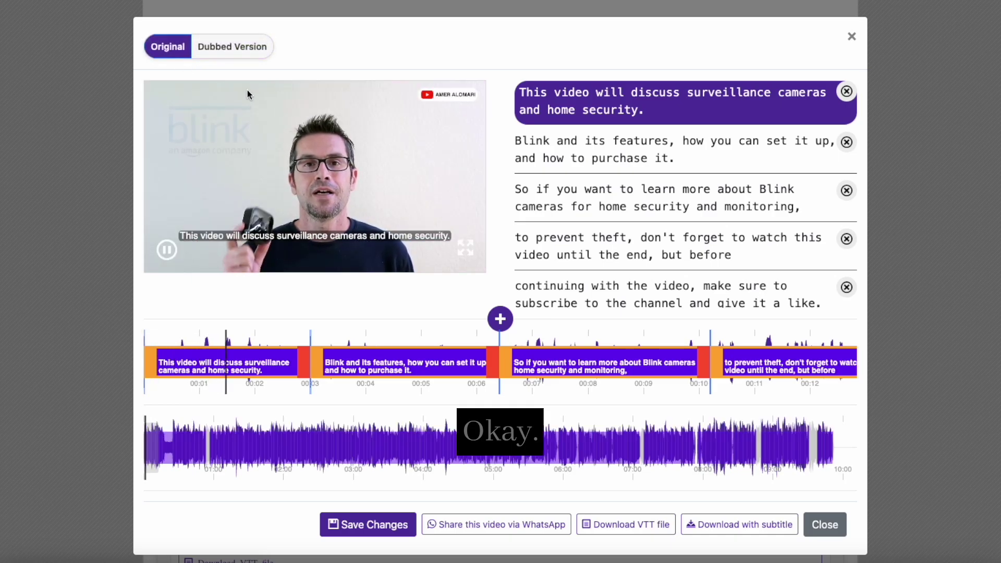
left_click(224, 52)
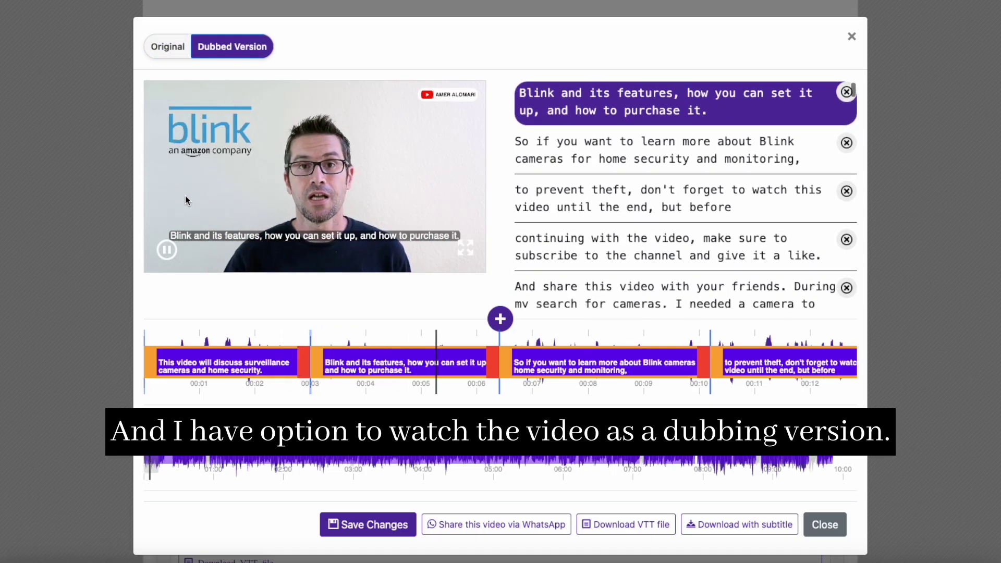
left_click(167, 251)
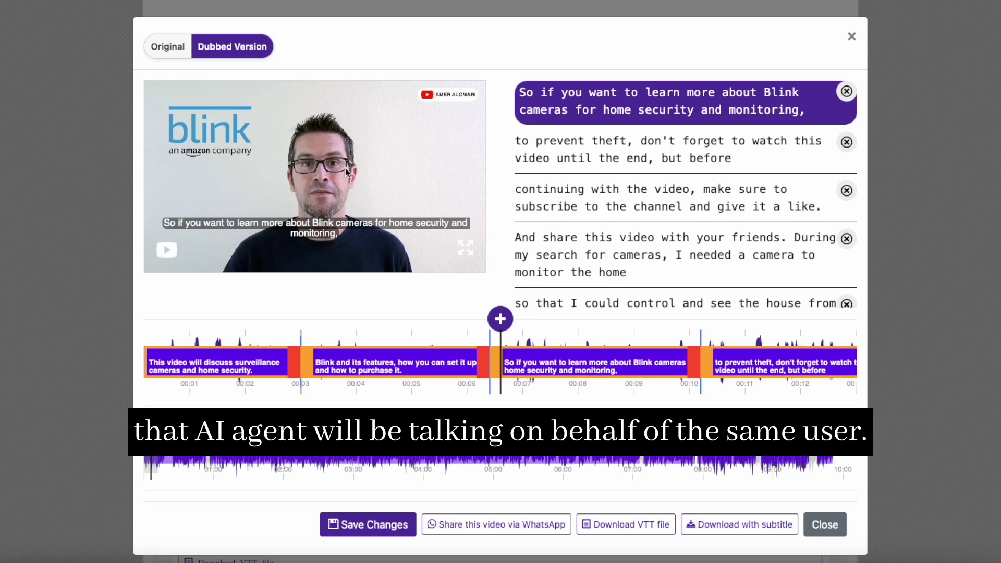
Scroll the transcript list and jump to the 'you need to know' line
scroll(555, 145, "down", 1)
scroll(555, 144, "down", 6)
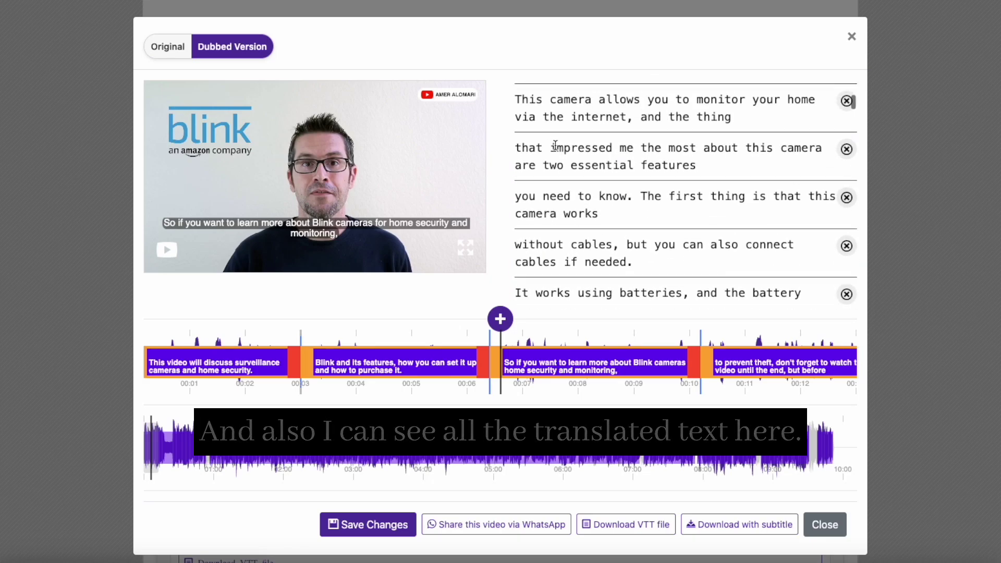
scroll(555, 145, "up", 1)
scroll(622, 266, "down", 3)
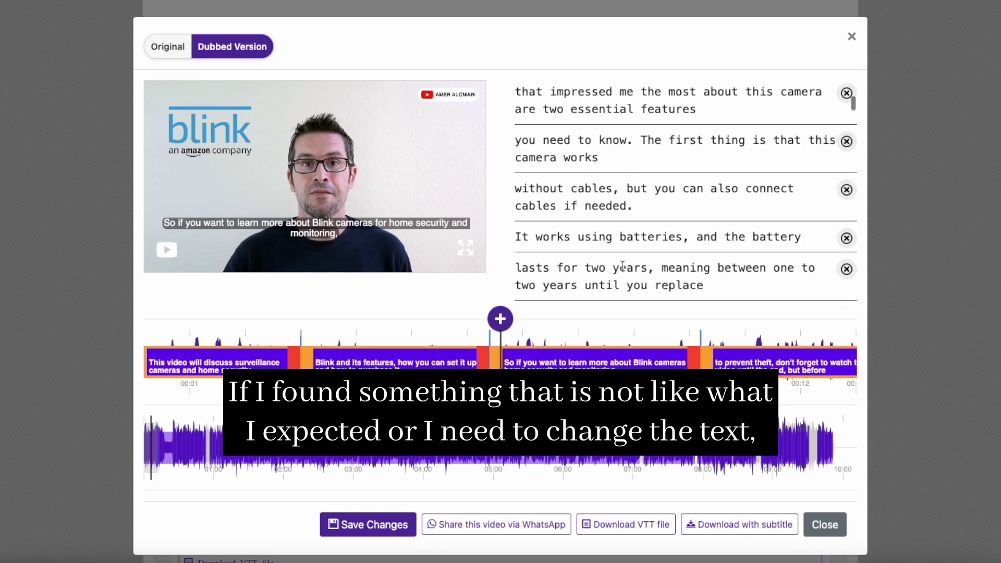
left_click(607, 158)
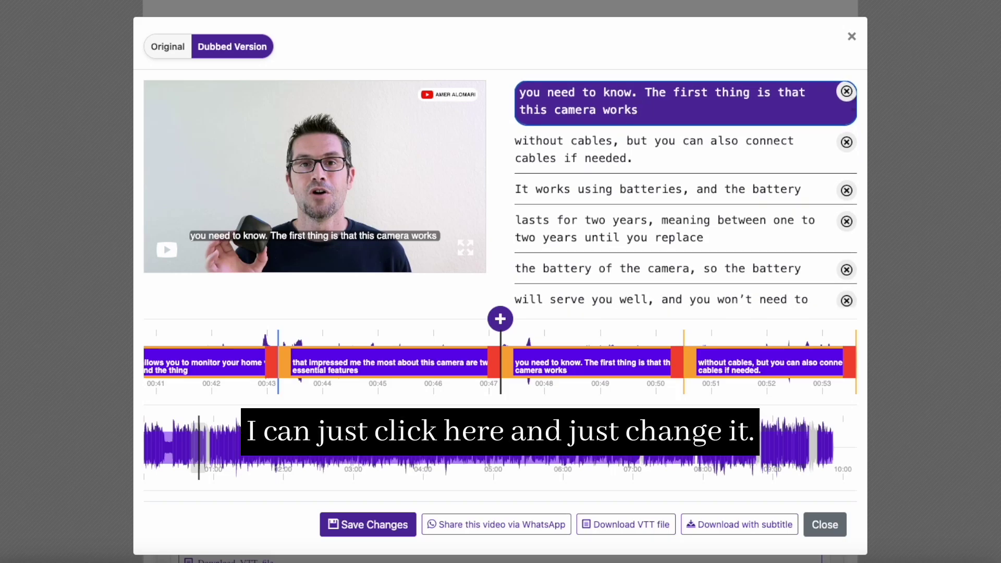
Append '-- change it' to the 'this camera works' subtitle and save the change
type("-- change it")
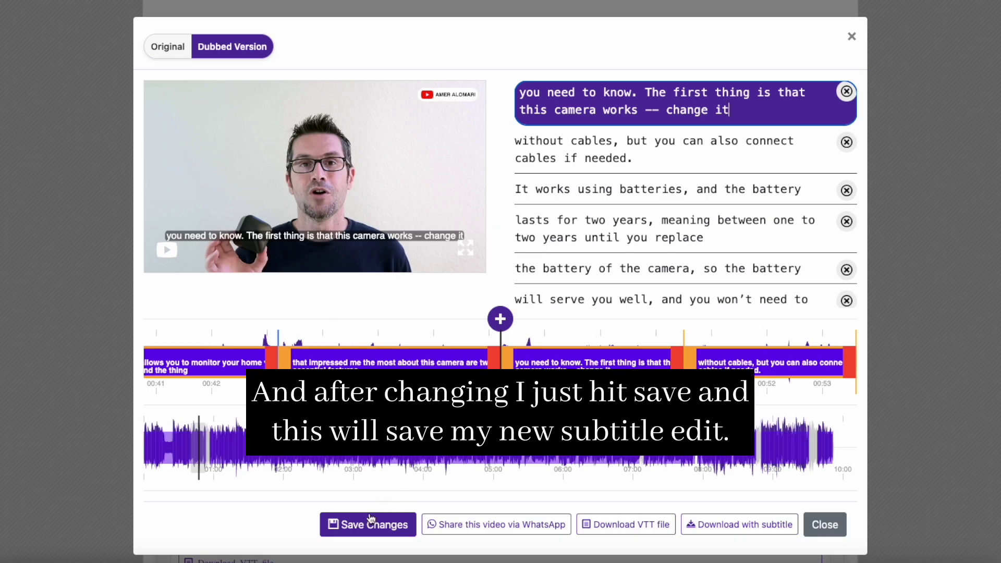
left_click(385, 527)
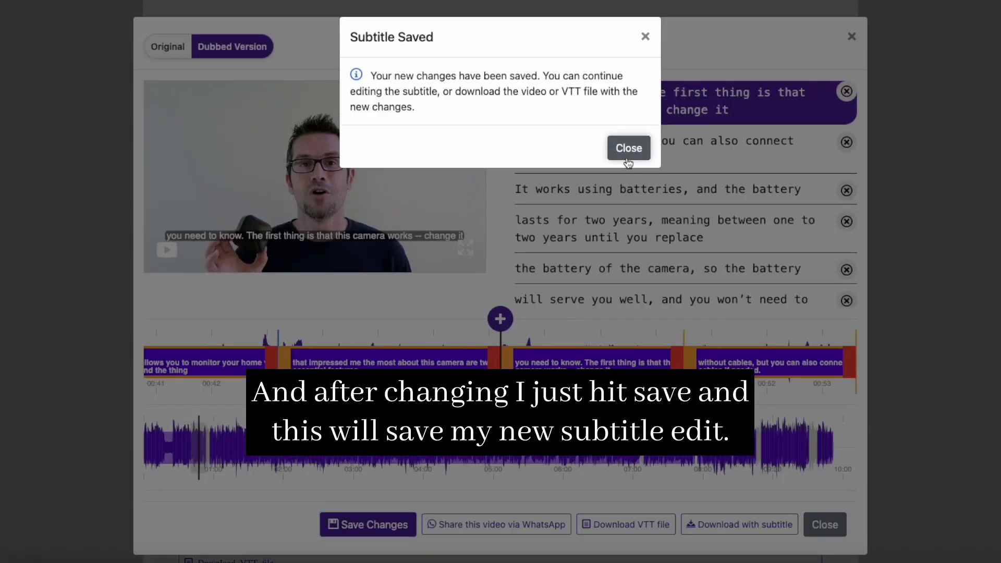
left_click(628, 152)
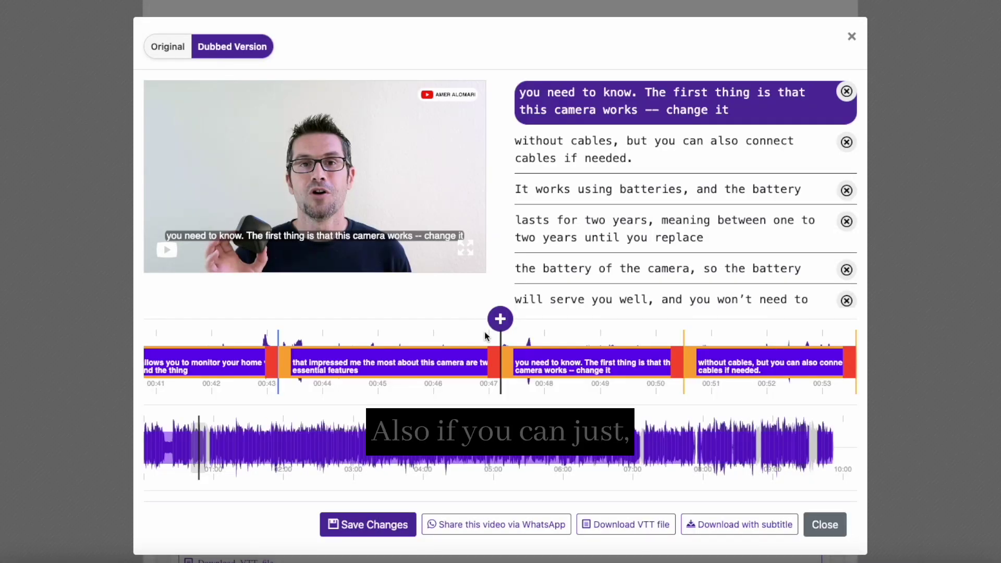
Trim both edges of the 'that impressed me' timeline block so it starts later and ends earlier
left_click_drag(493, 363, 402, 369)
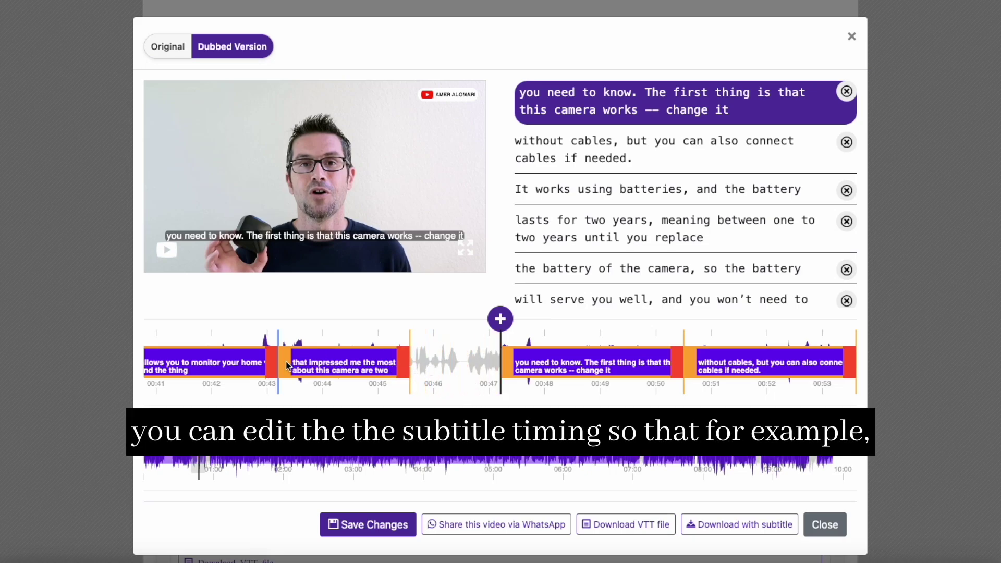
left_click_drag(287, 366, 320, 365)
left_click(352, 361)
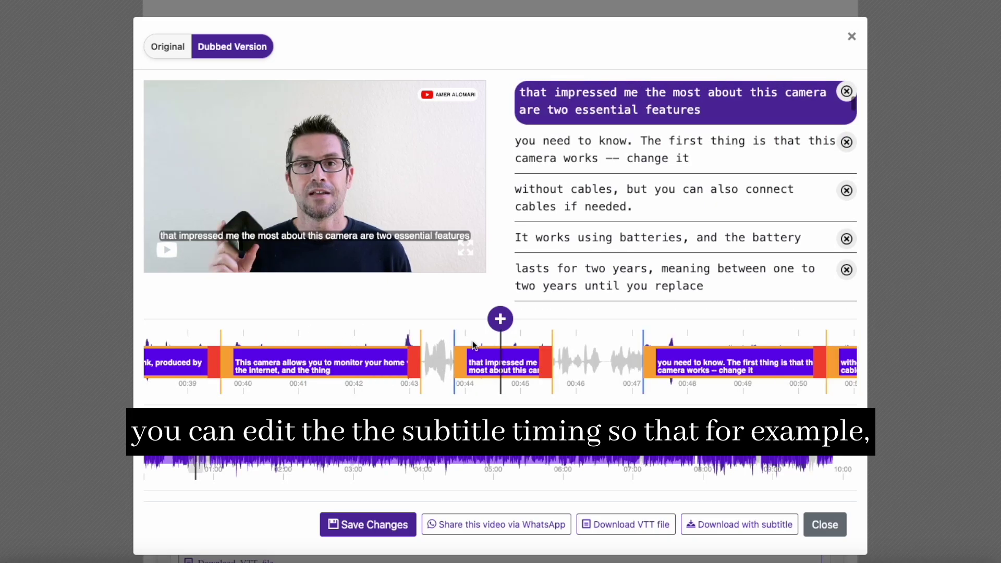
mouse_move(546, 358)
left_mouse_down()
mouse_move(480, 359)
mouse_move(534, 361)
left_mouse_up()
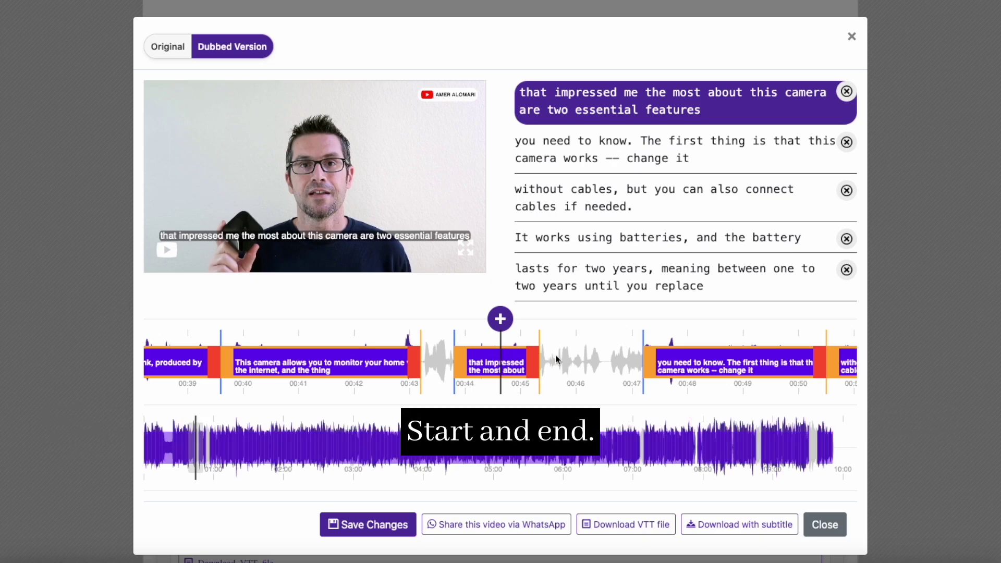
scroll(656, 183, "down", 2)
scroll(656, 183, "down", 10)
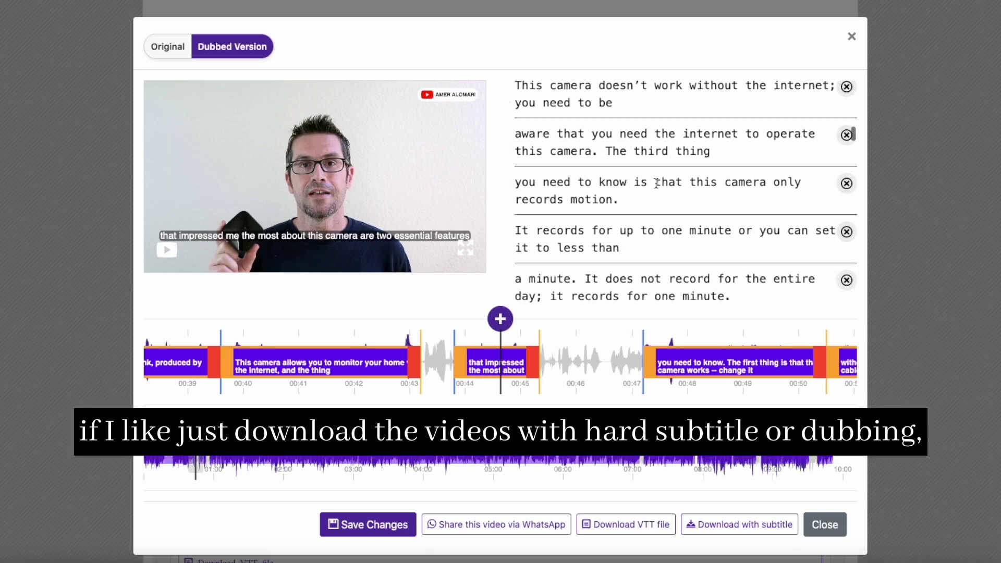
scroll(573, 323, "down", 1)
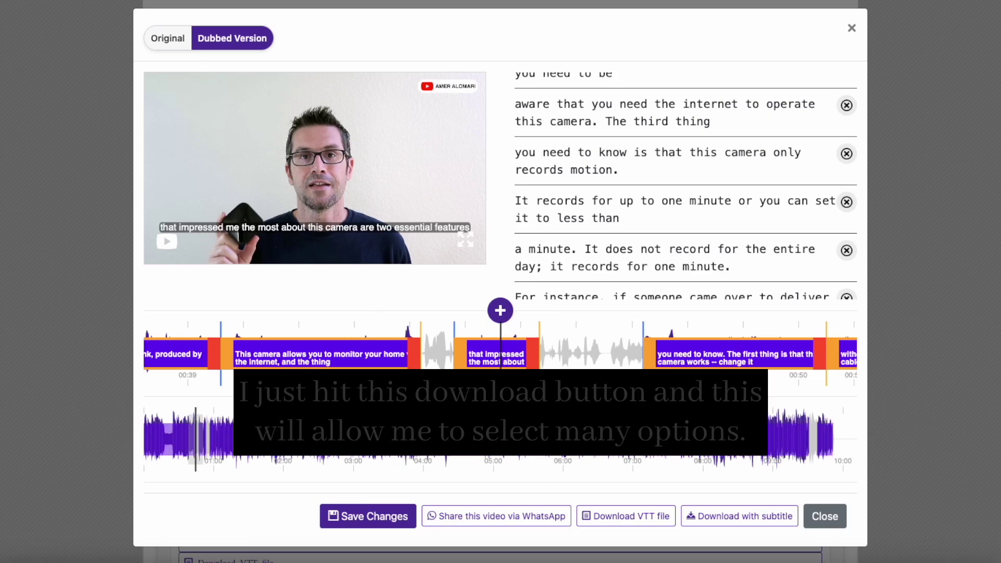
In the burned-subtitle download settings, position subtitles a little above the bottom
left_click(725, 517)
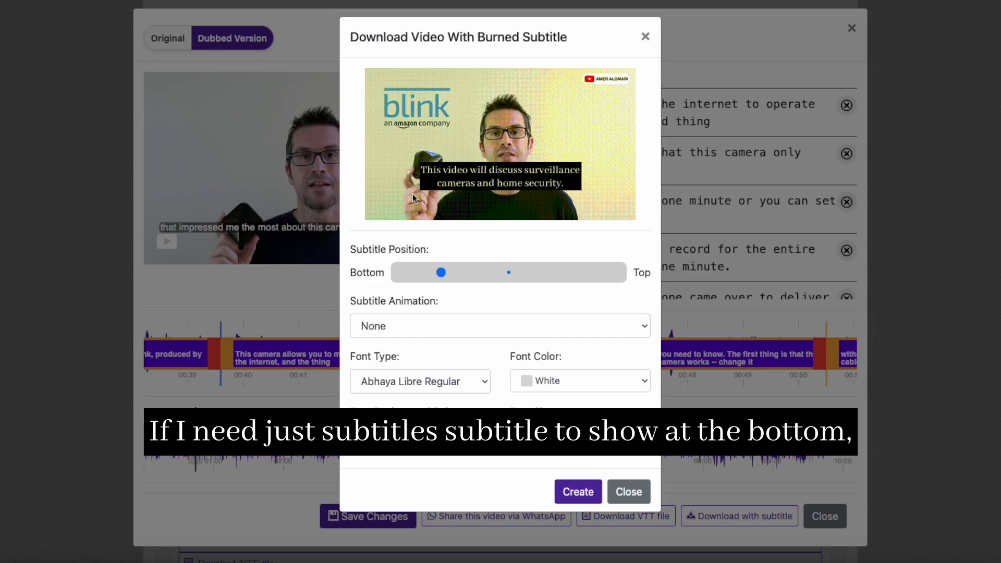
left_click_drag(440, 273, 586, 274)
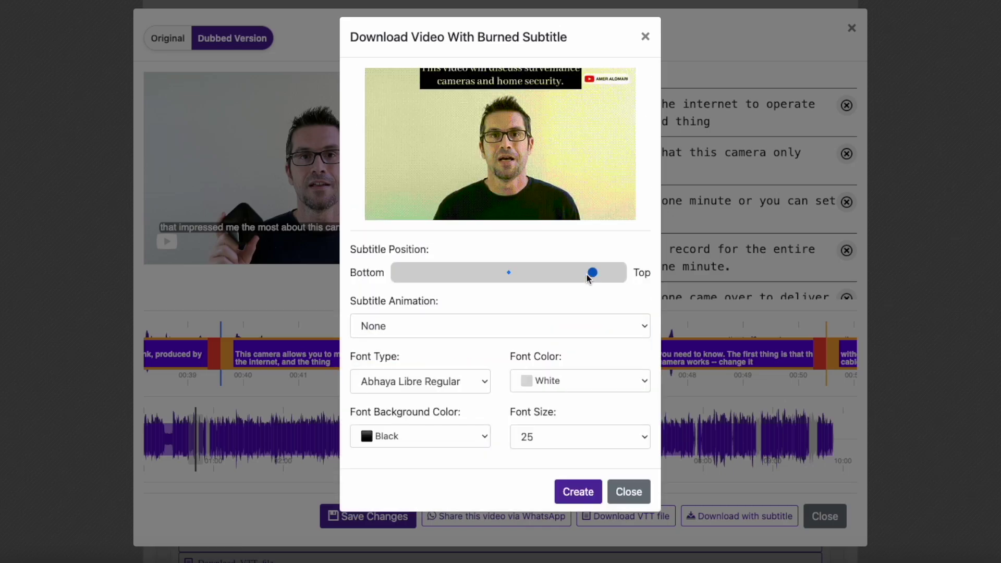
left_click_drag(587, 278, 570, 277)
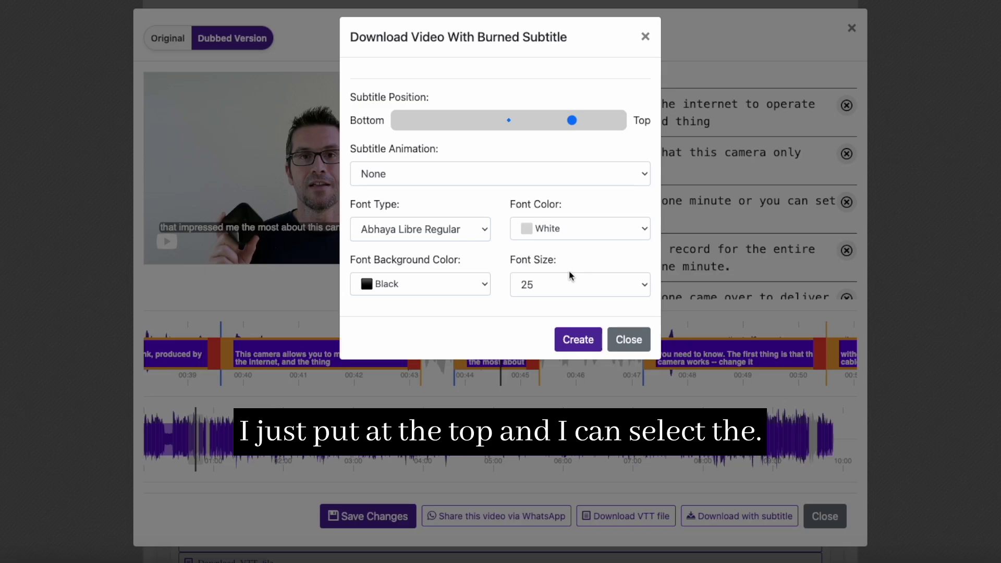
left_click(461, 272)
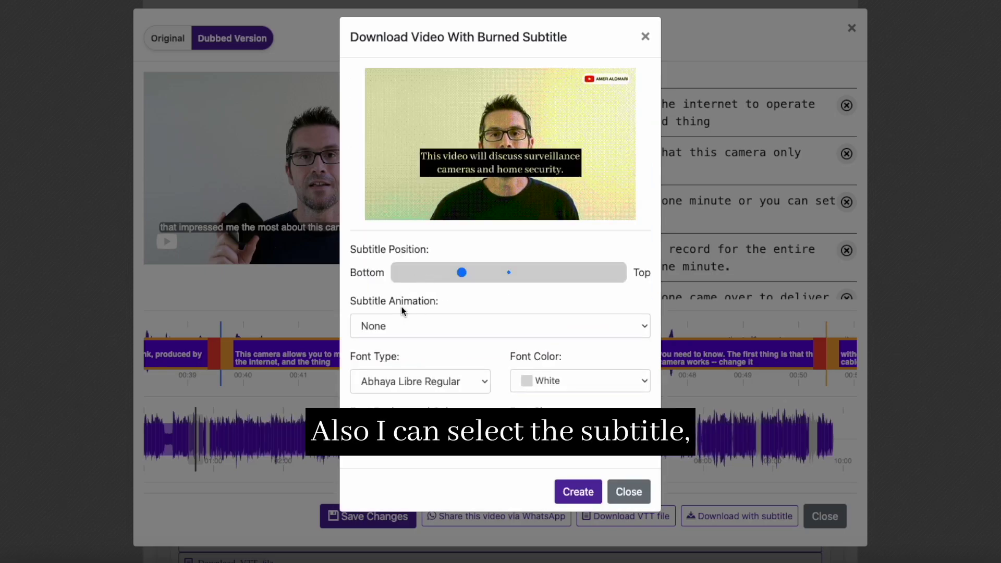
Set the subtitle animation to Fade In/Out
left_click(400, 325)
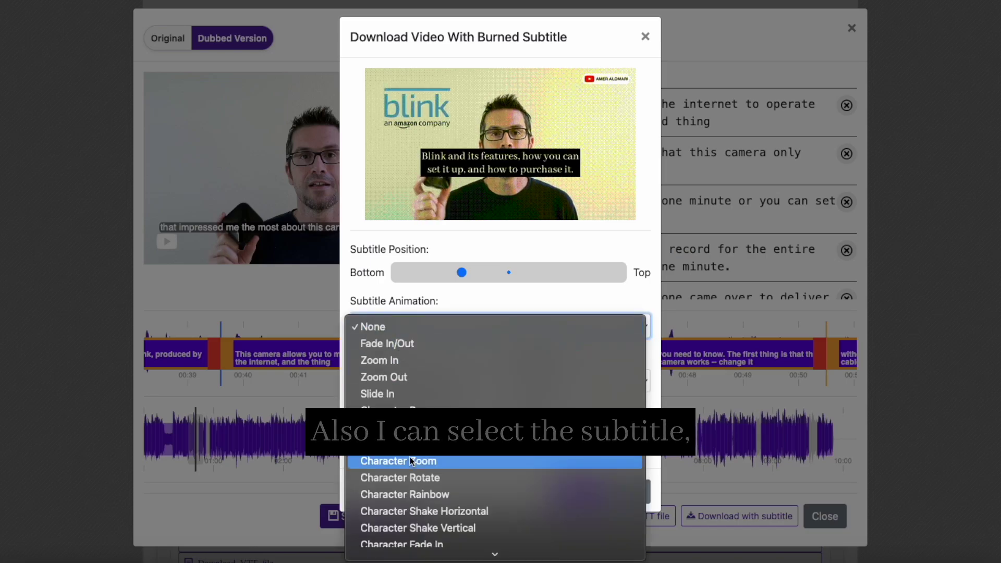
scroll(410, 456, "down", 4)
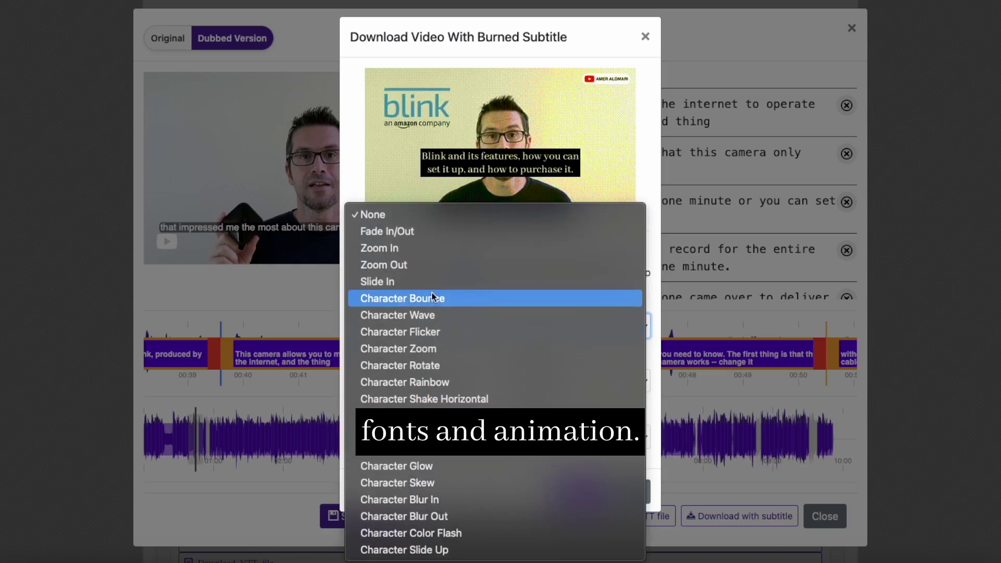
left_click(373, 231)
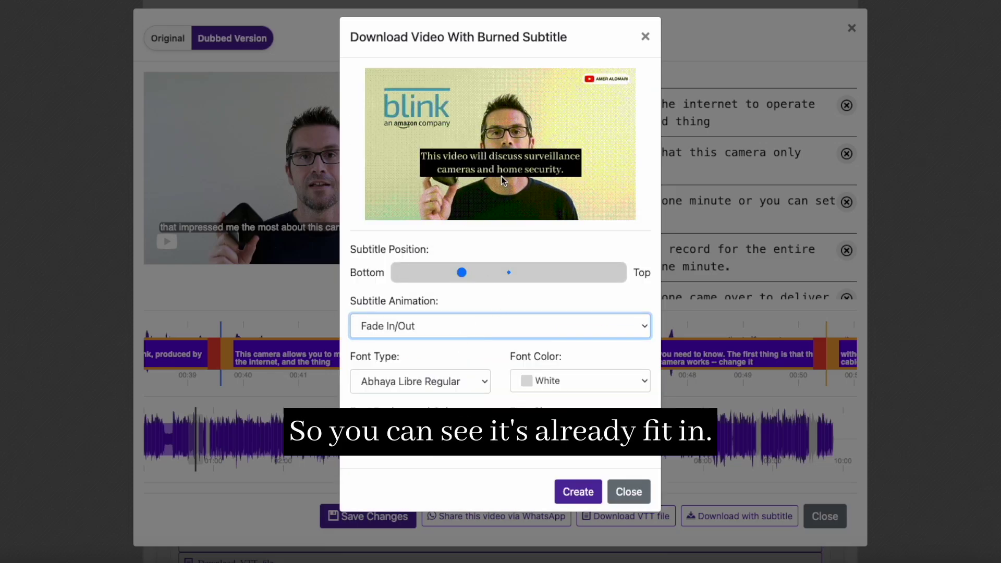
left_click(429, 380)
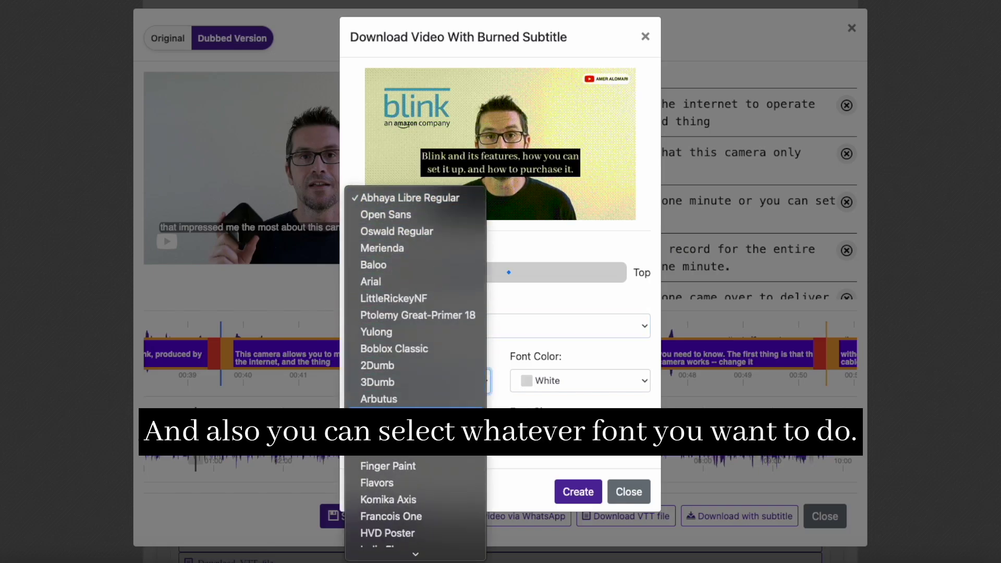
Style the burned subtitles in Arbutus font, Yellow colour, and create the video
left_click(386, 399)
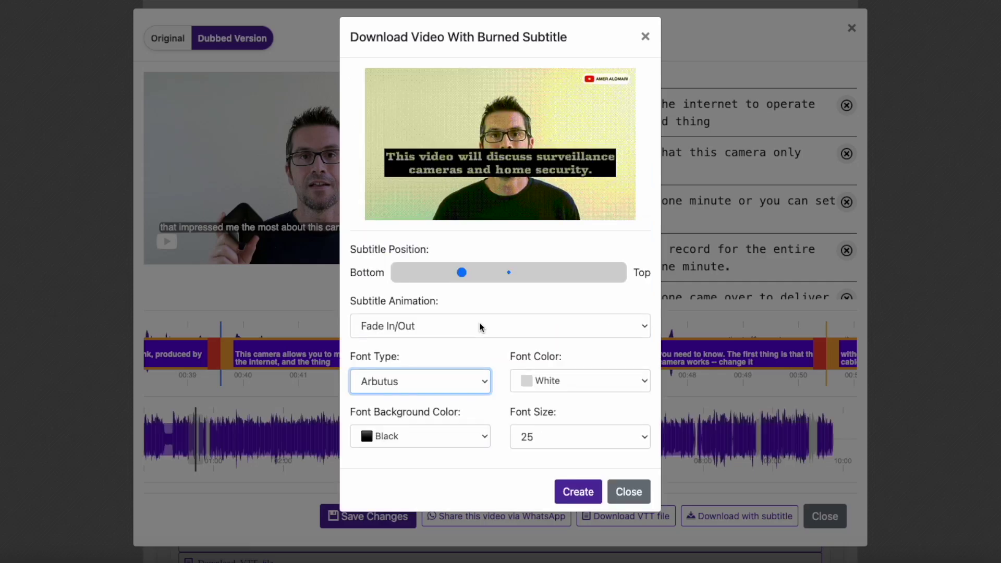
left_click(561, 381)
left_click(557, 369)
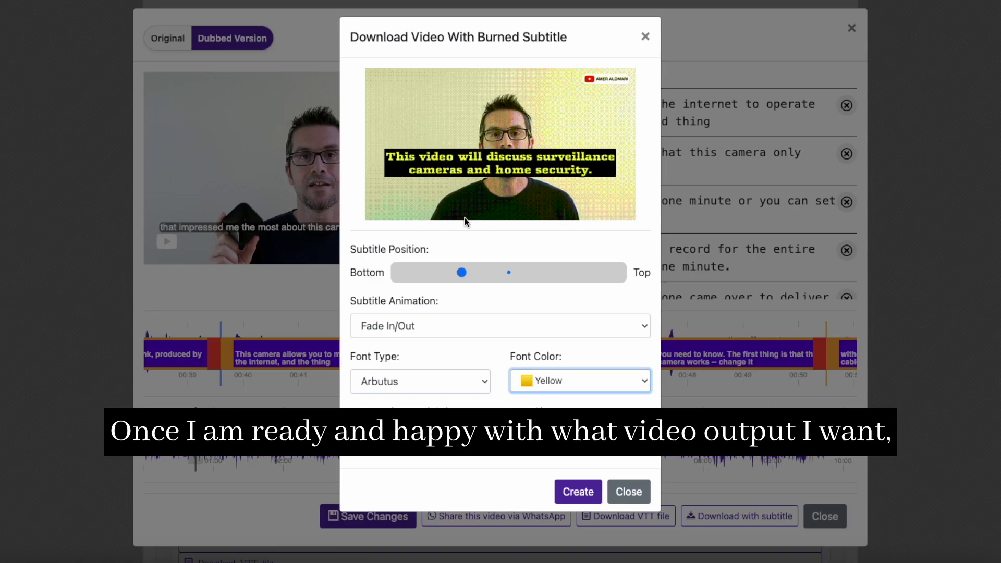
left_click(579, 492)
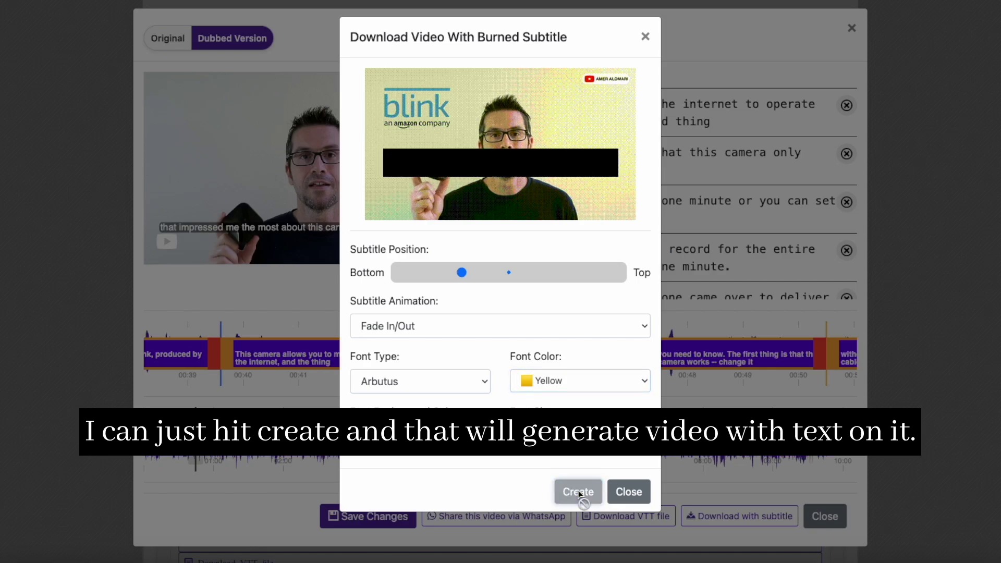